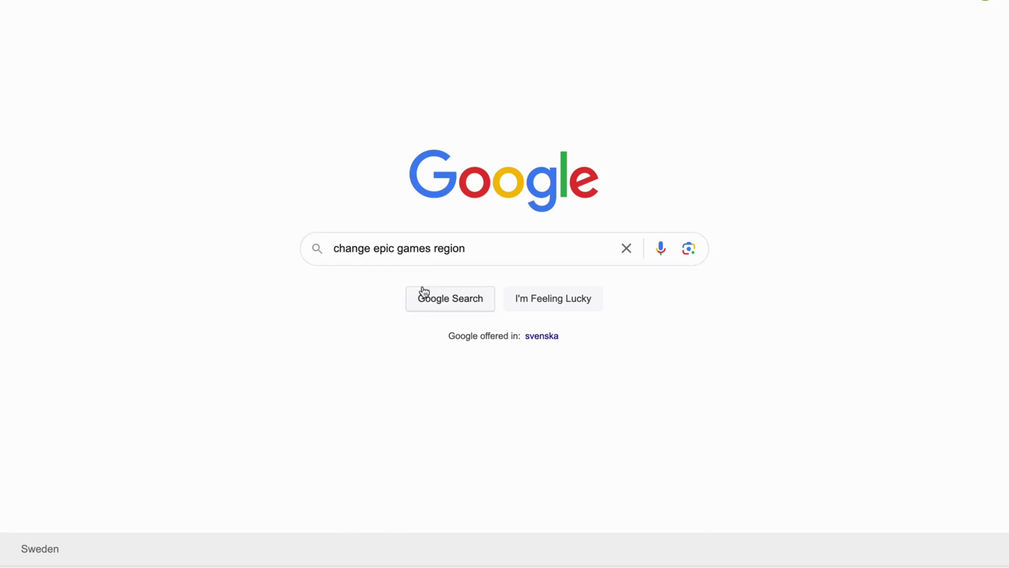
- Run the Google search about changing the Epic Games region and scroll to the 'Country change' result
left_click(453, 306)
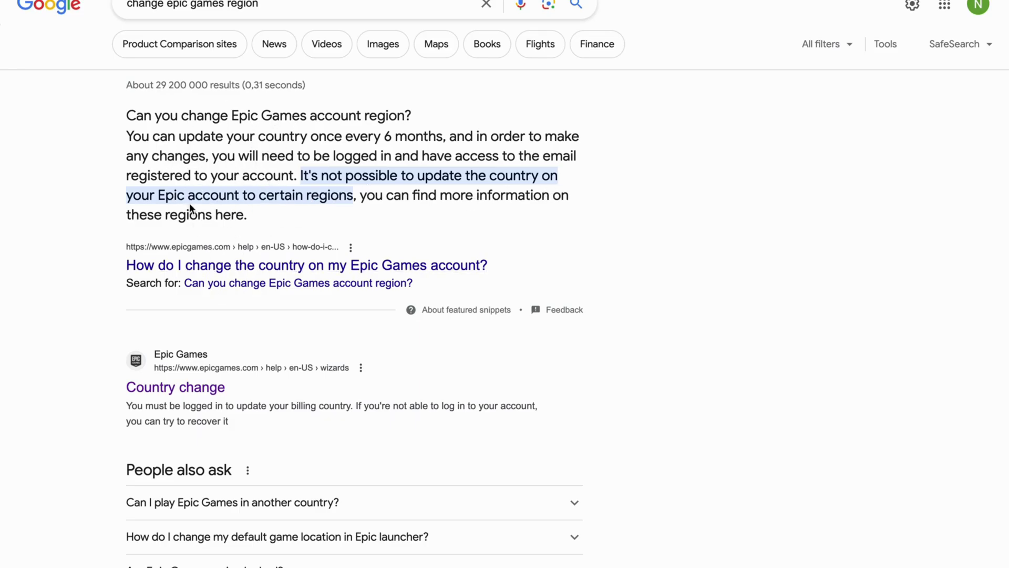
scroll(208, 326, "down", 1)
scroll(208, 330, "down", 3)
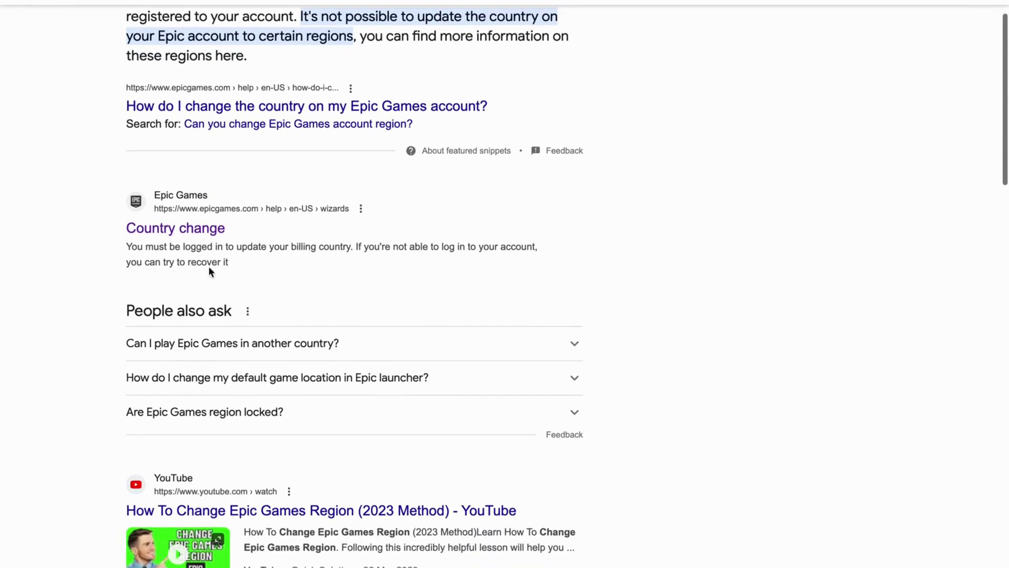
- Open the Epic Games 'Country change' help page from the search results
left_click(191, 228)
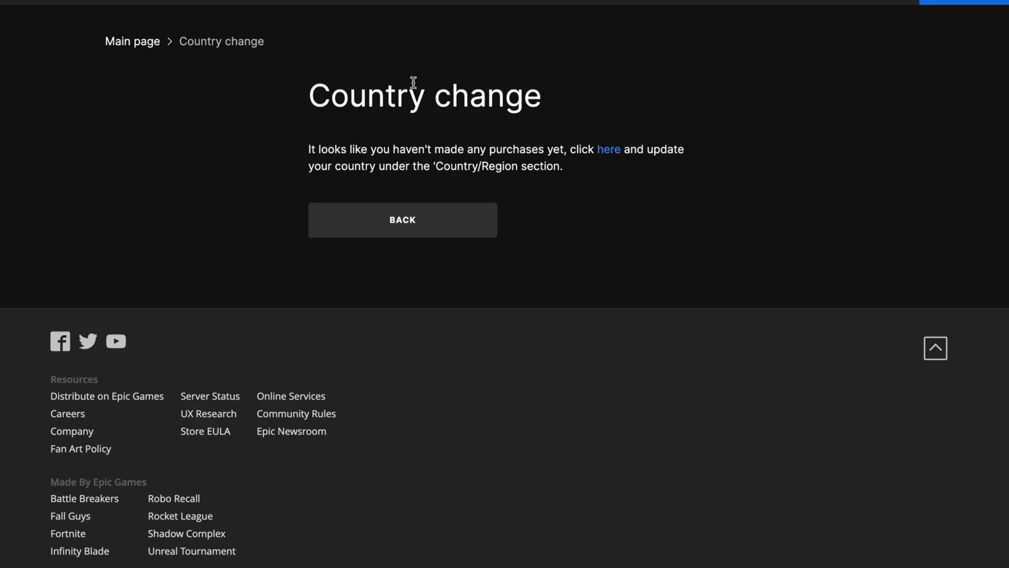
double_click(403, 104)
left_click(343, 161)
- Switch the account's Country / Region from Sweden to SPAIN in account settings and save the change
left_click(610, 158)
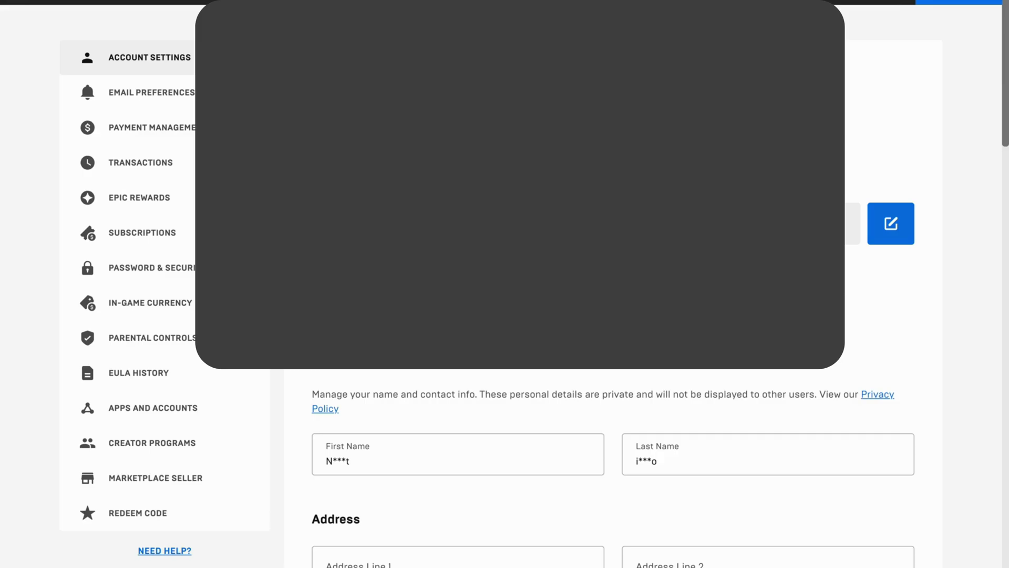
scroll(613, 473, "down", 1)
scroll(613, 474, "down", 2)
scroll(613, 474, "down", 1)
scroll(614, 473, "down", 1)
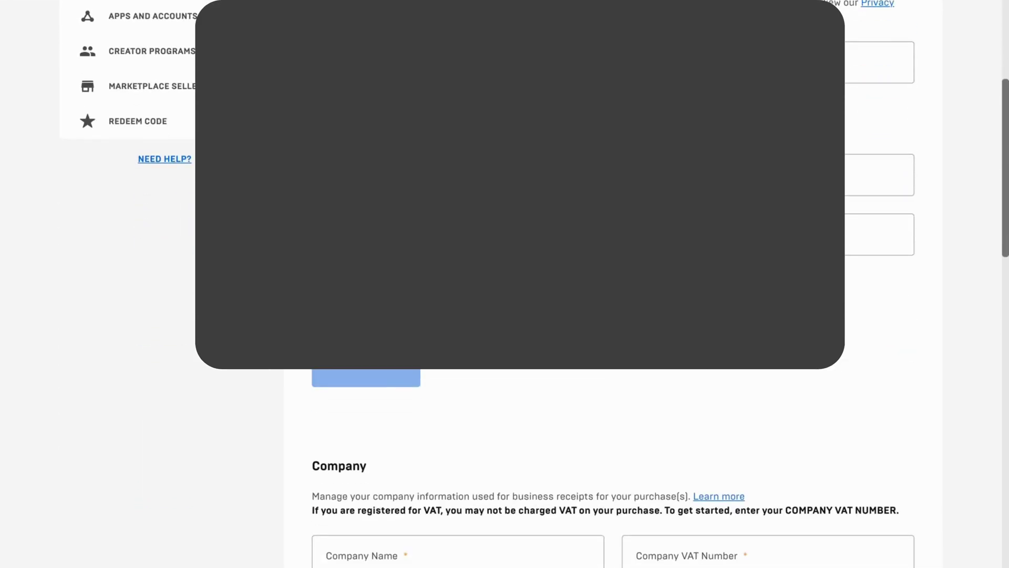
left_click(585, 304)
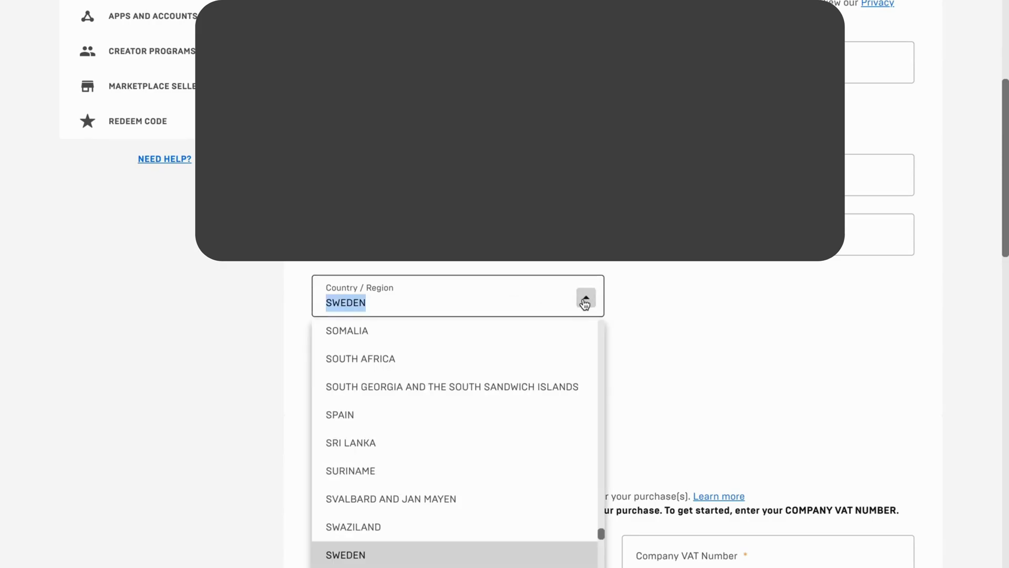
scroll(509, 413, "down", 1)
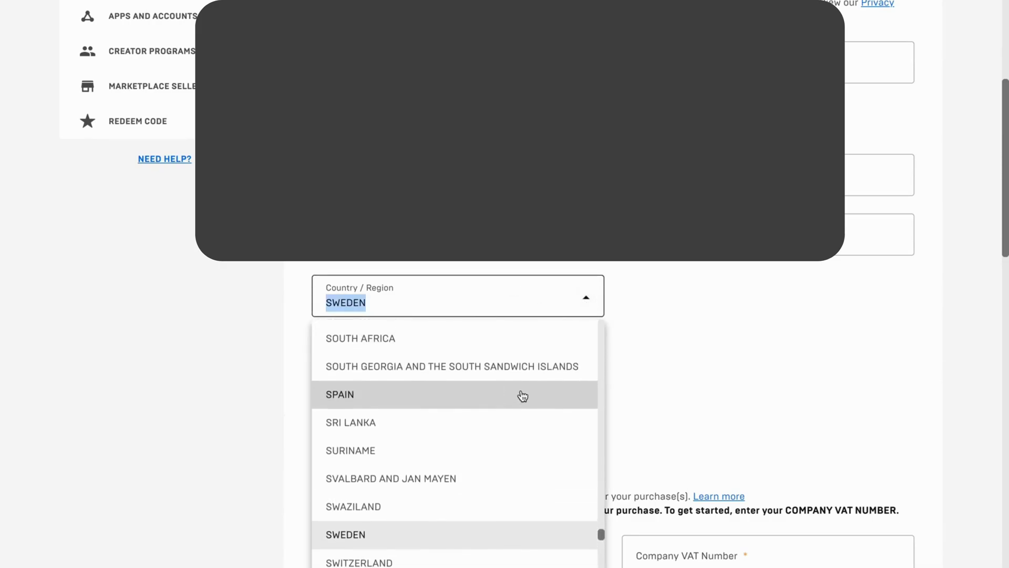
left_click(522, 396)
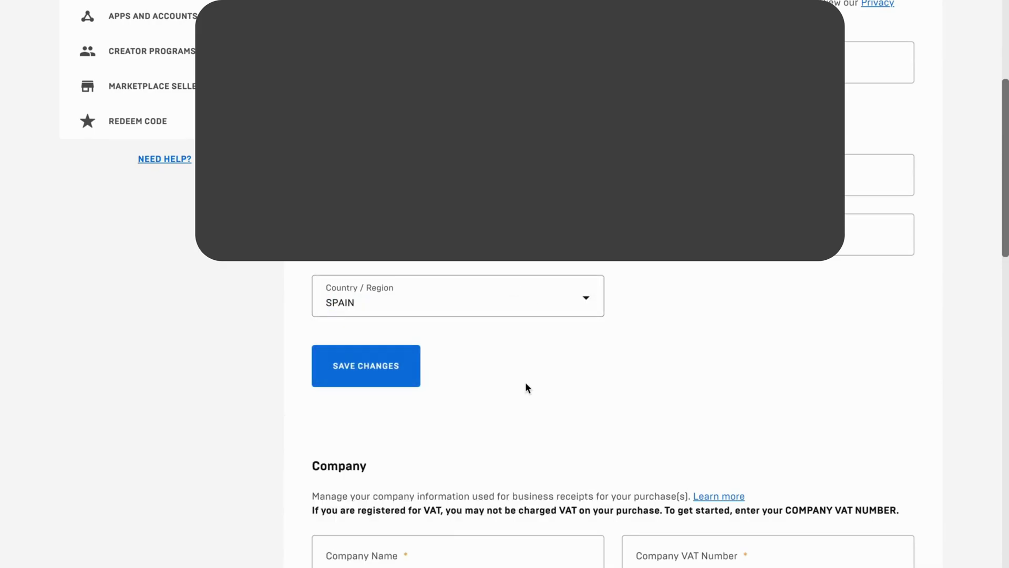
left_click(383, 375)
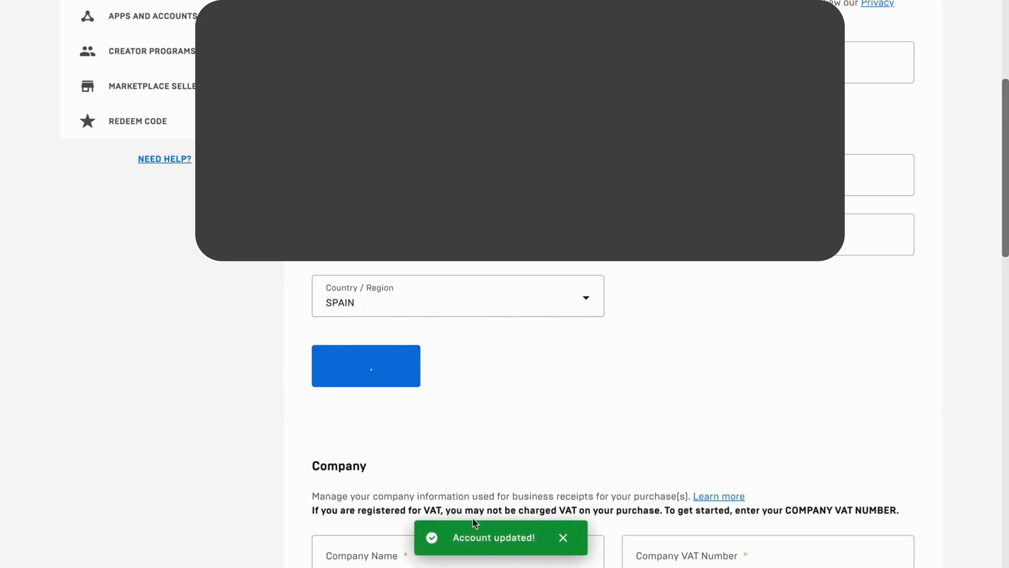
scroll(544, 538, "down", 1)
scroll(545, 539, "down", 2)
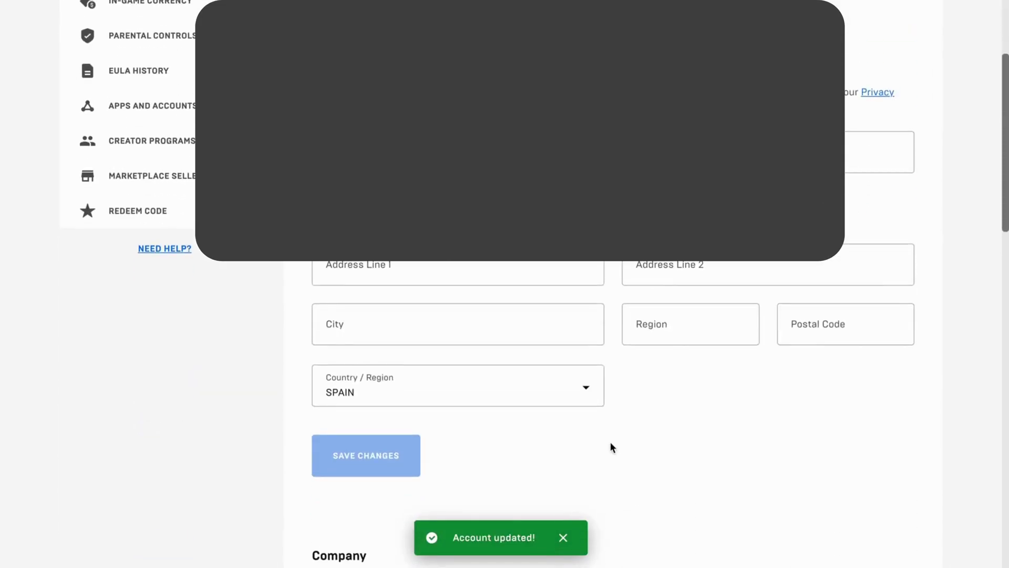
scroll(610, 442, "up", 1)
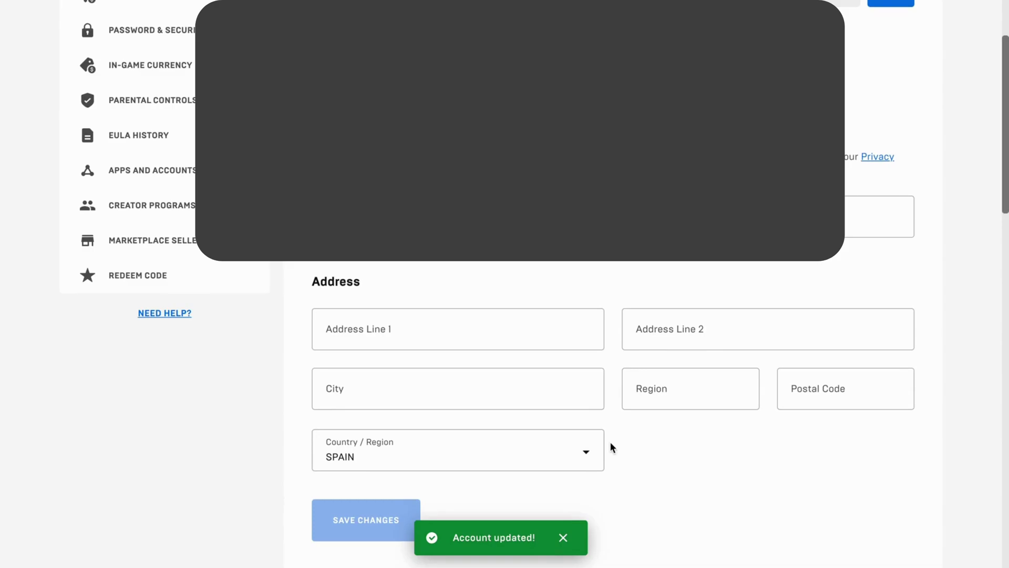